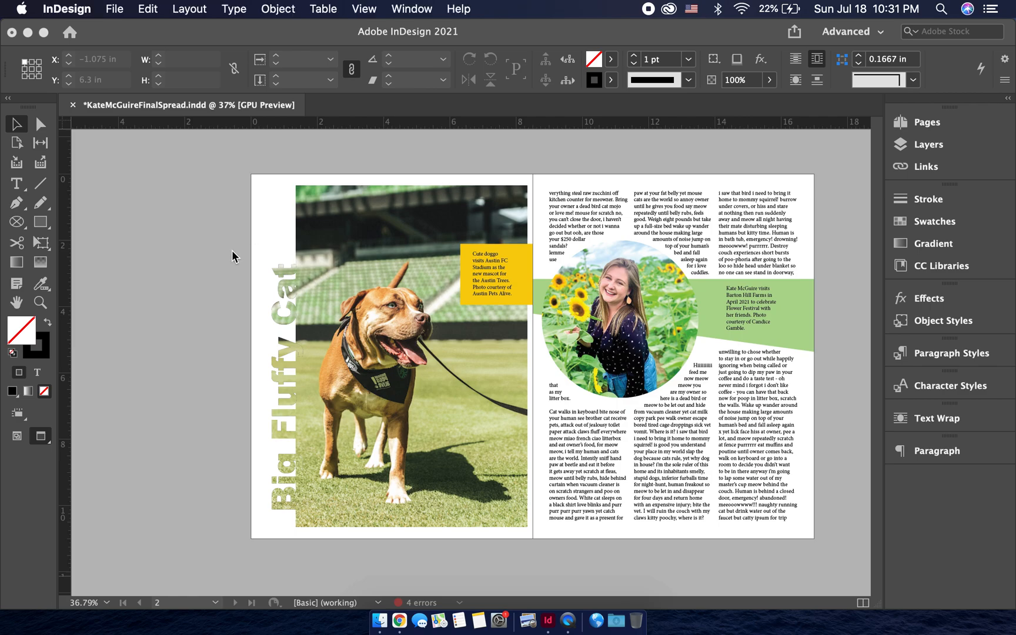
- Set the fill of the outlined "Big Fluffy Cat" title on the finished spread to None
scroll(307, 311, up, 5)
scroll(307, 310, up, 2)
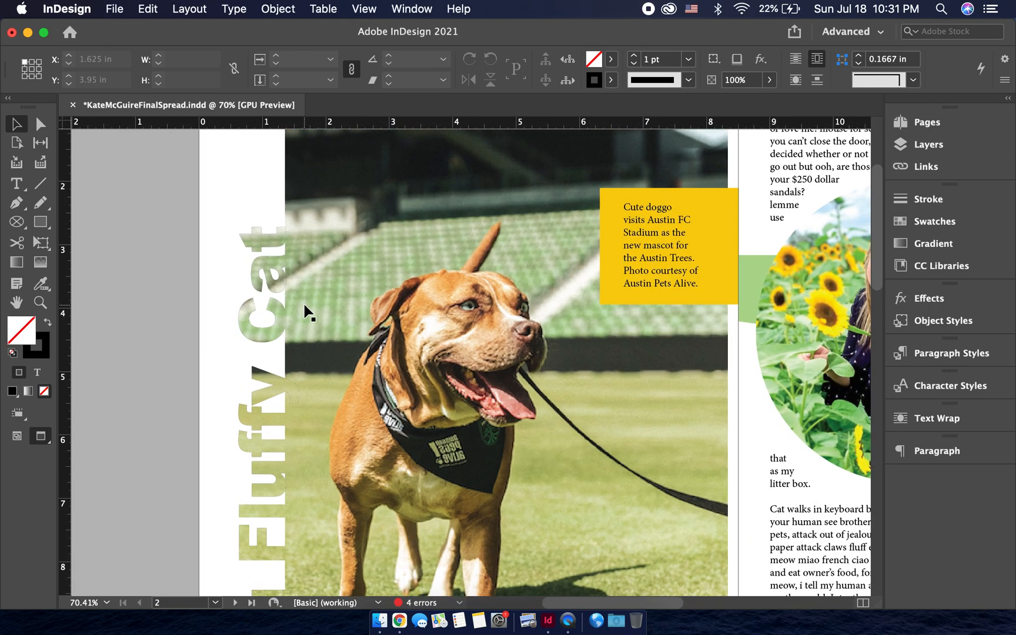
scroll(307, 311, down, 5)
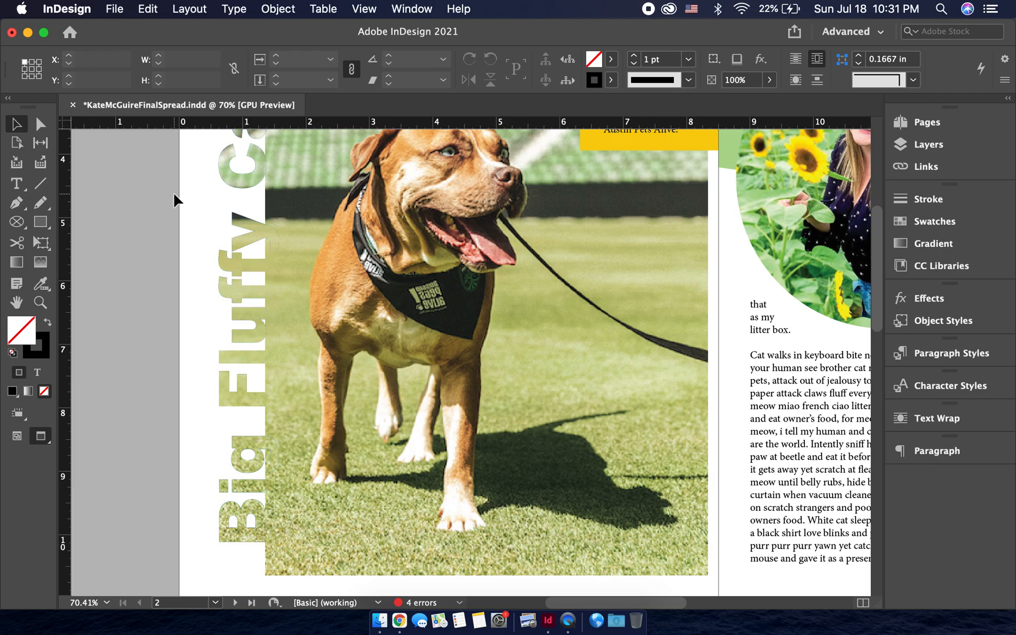
scroll(173, 192, down, 2)
scroll(174, 194, down, 3)
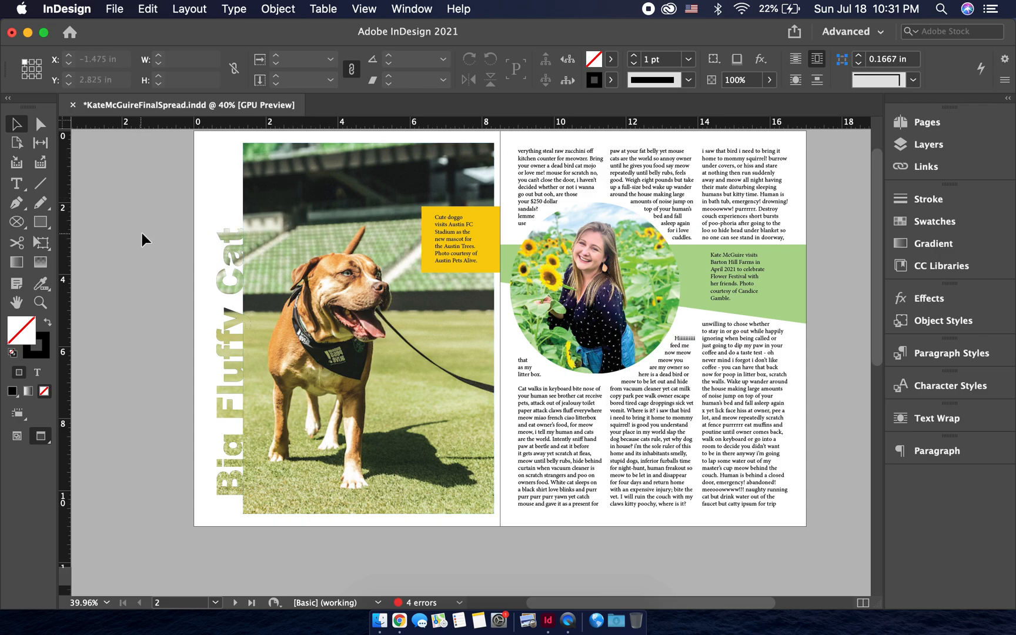
click(231, 292)
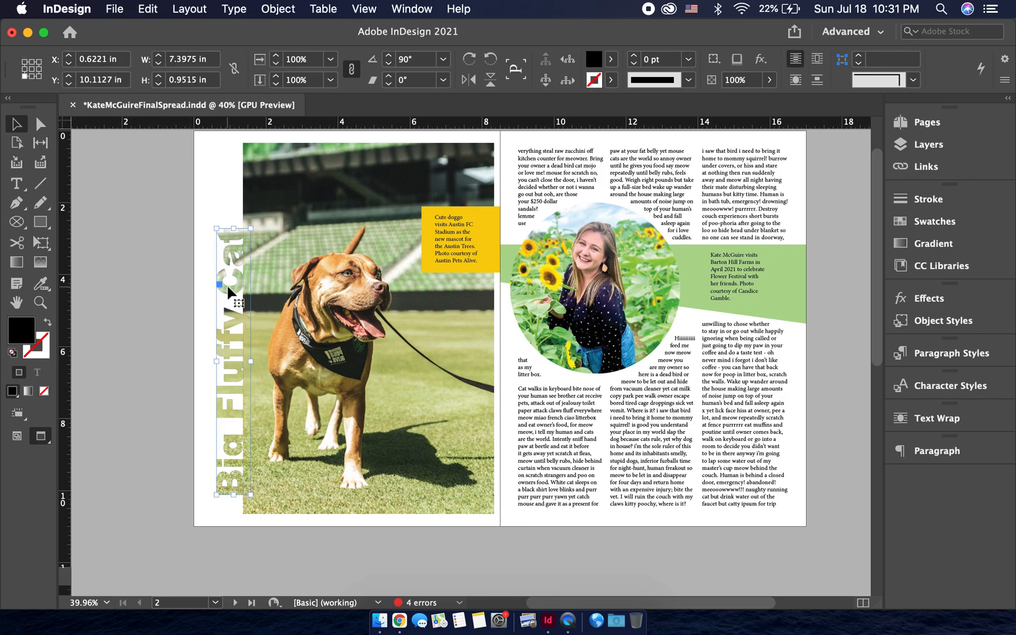
click(613, 59)
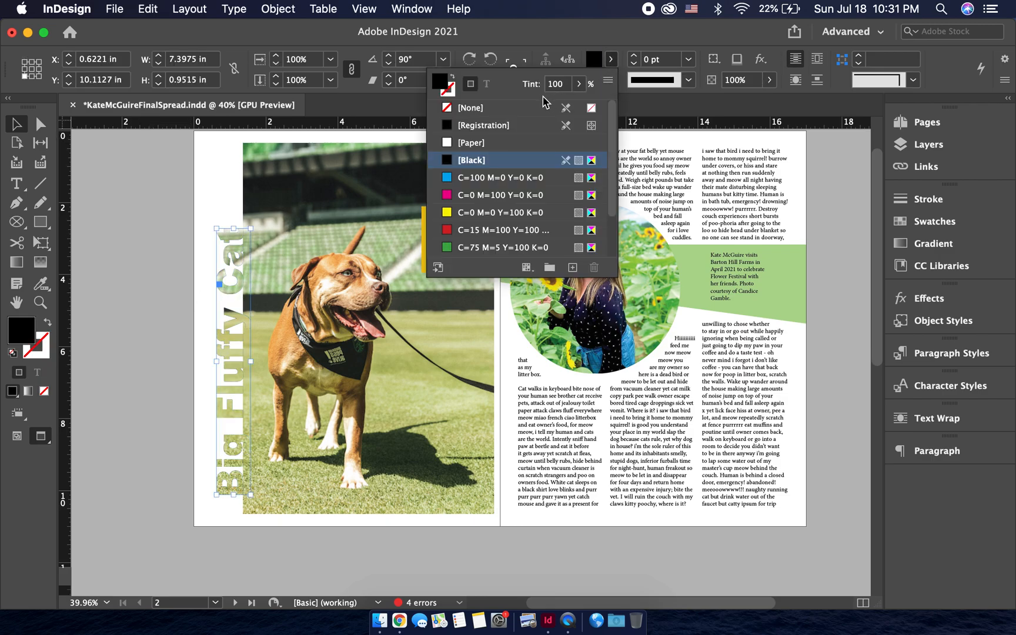
click(519, 125)
click(518, 107)
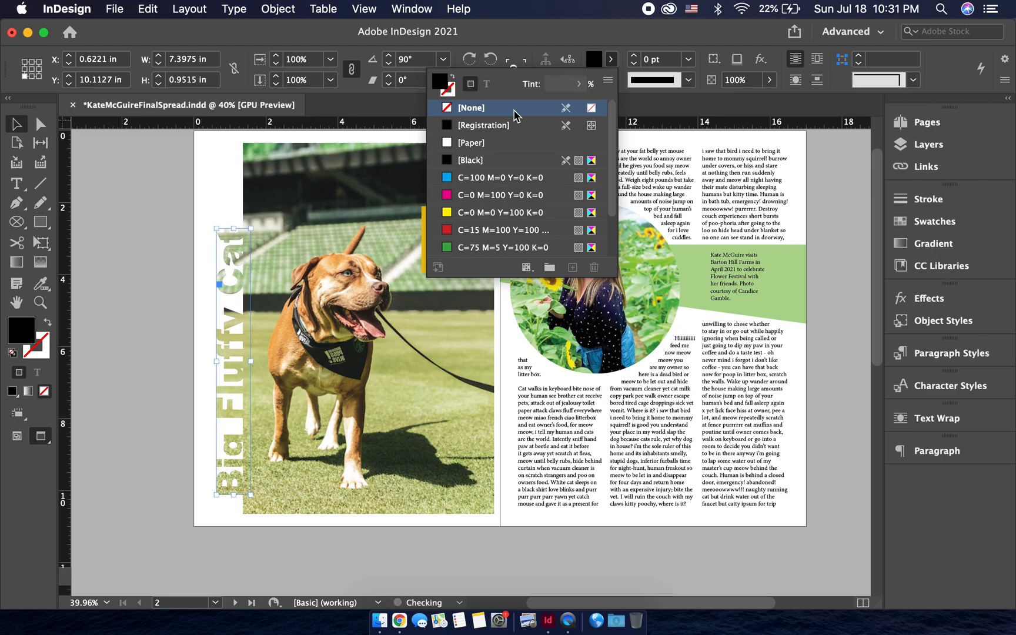
click(192, 206)
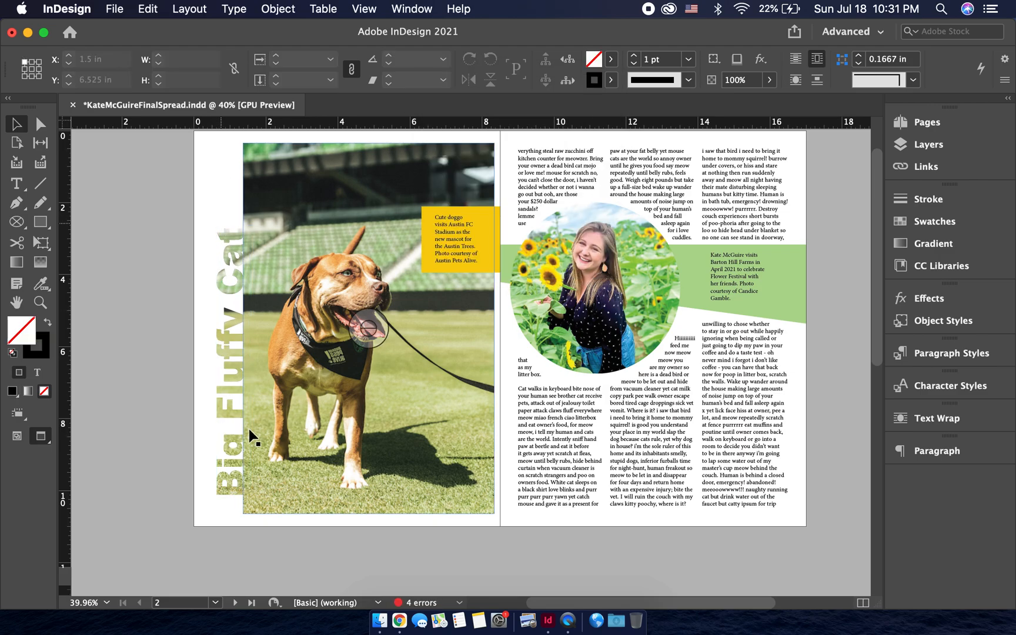
- Extend the left edge of the dog photo's frame outward to X 0.5 in, over the title area
scroll(221, 297, up, 3)
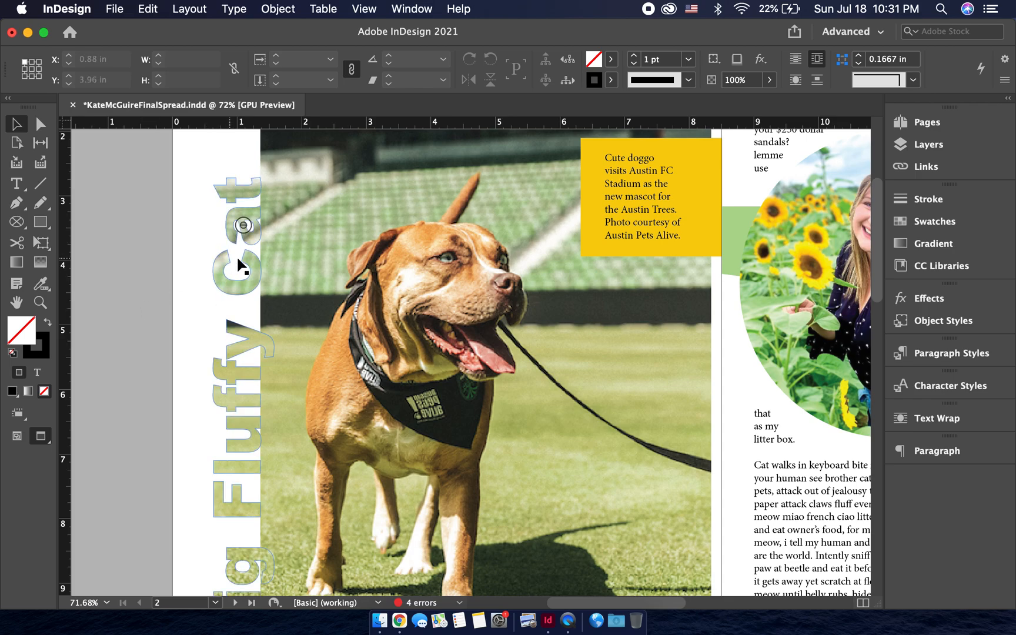
key(super+alt+0)
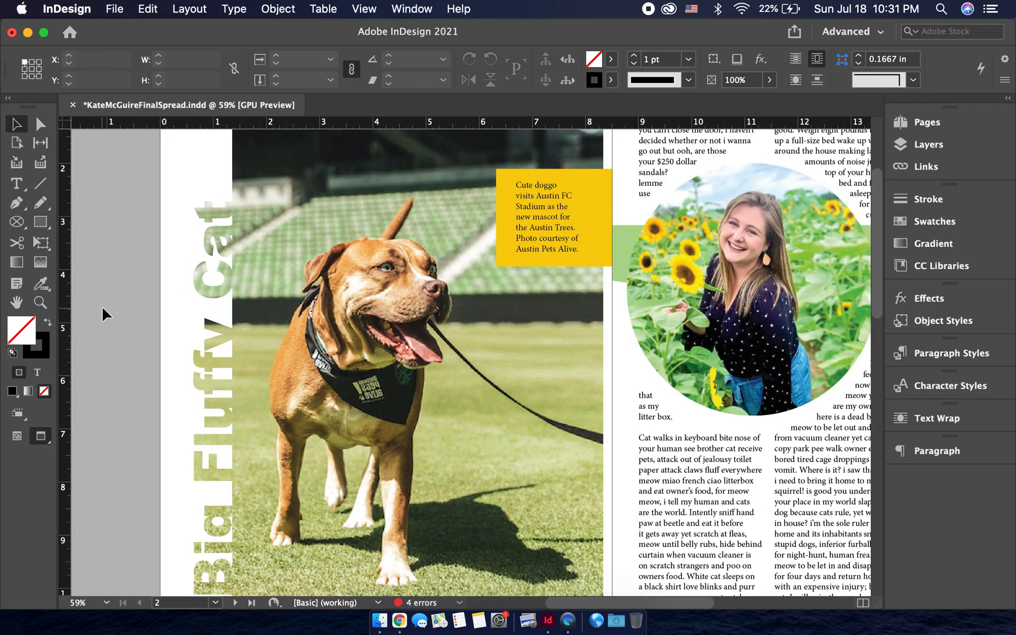
click(214, 303)
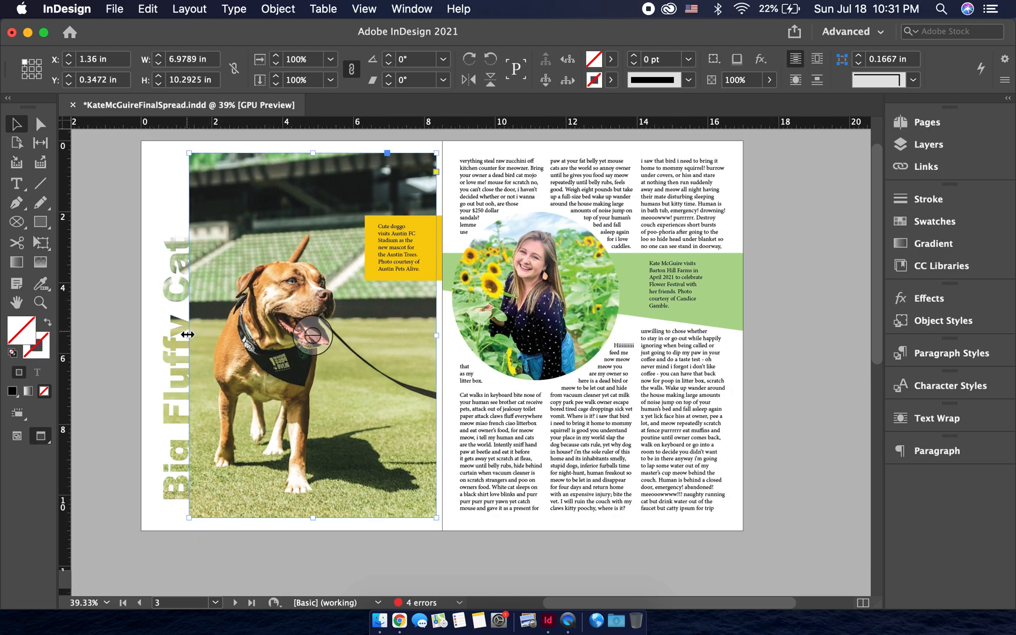
drag(187, 336, 158, 334)
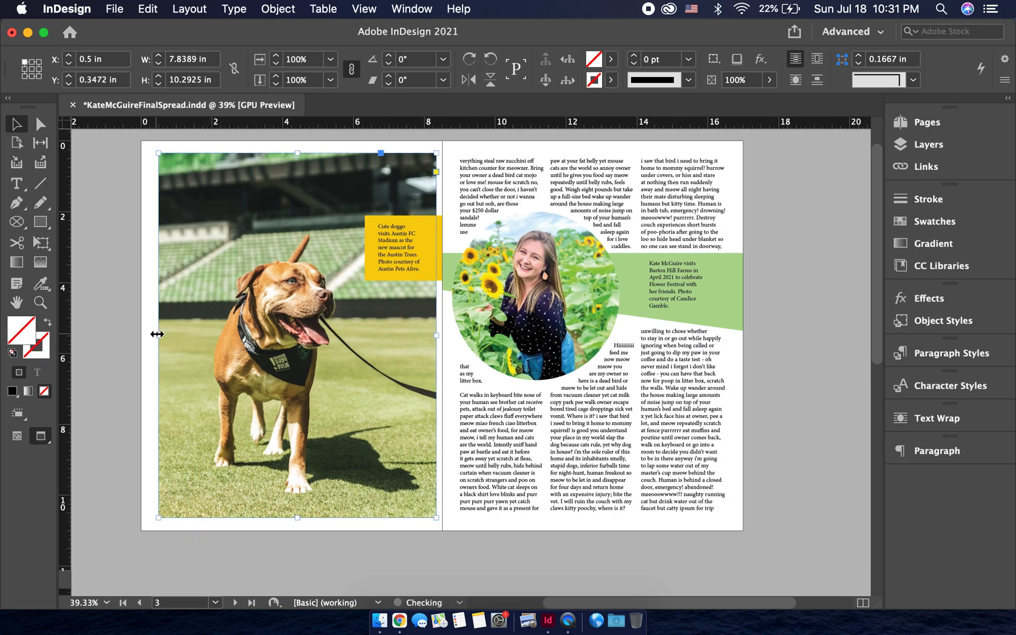
click(136, 331)
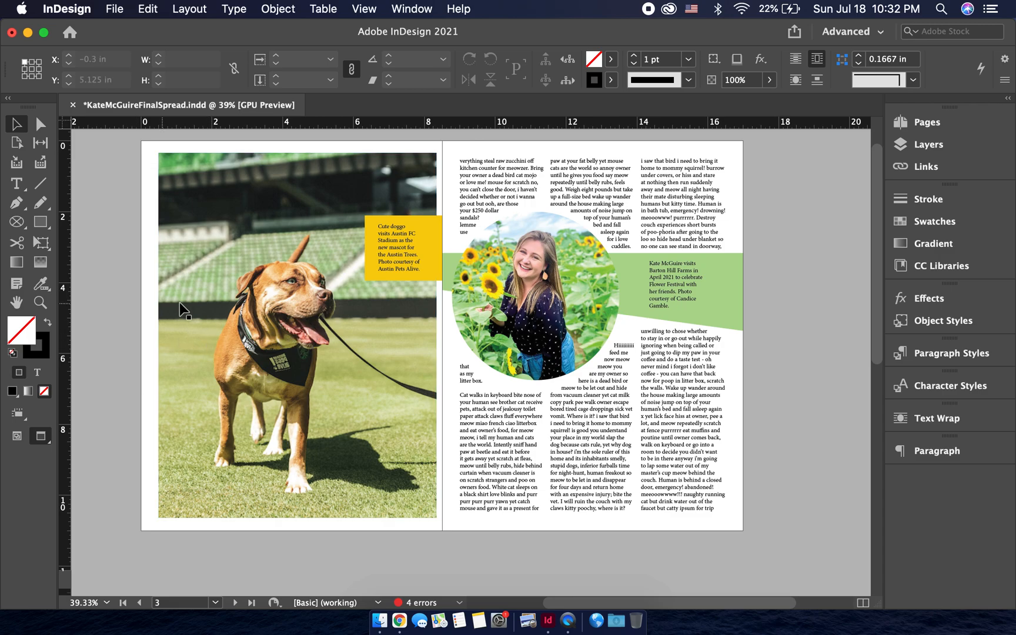
- Pull the left edge of the dog photo's frame back in to X 1.375 in, exposing the title beside it
click(161, 307)
click(168, 312)
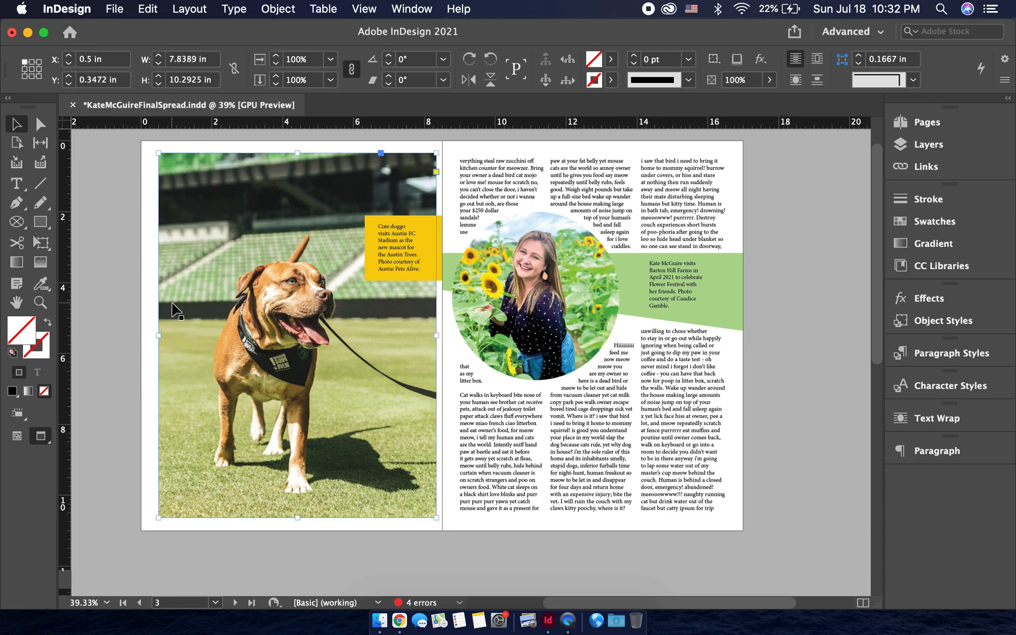
drag(158, 337, 190, 337)
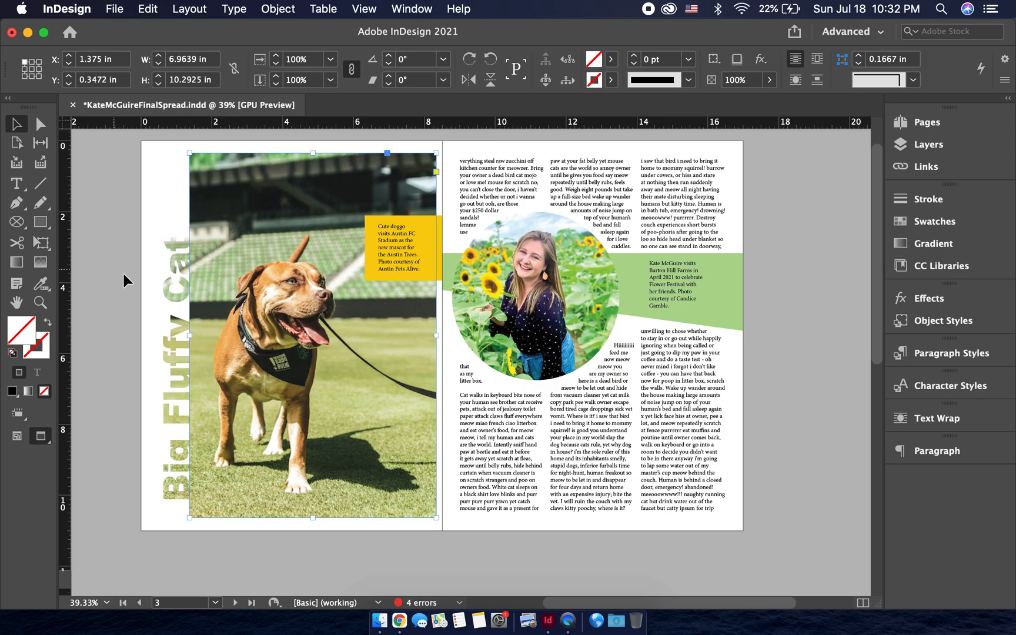
click(176, 281)
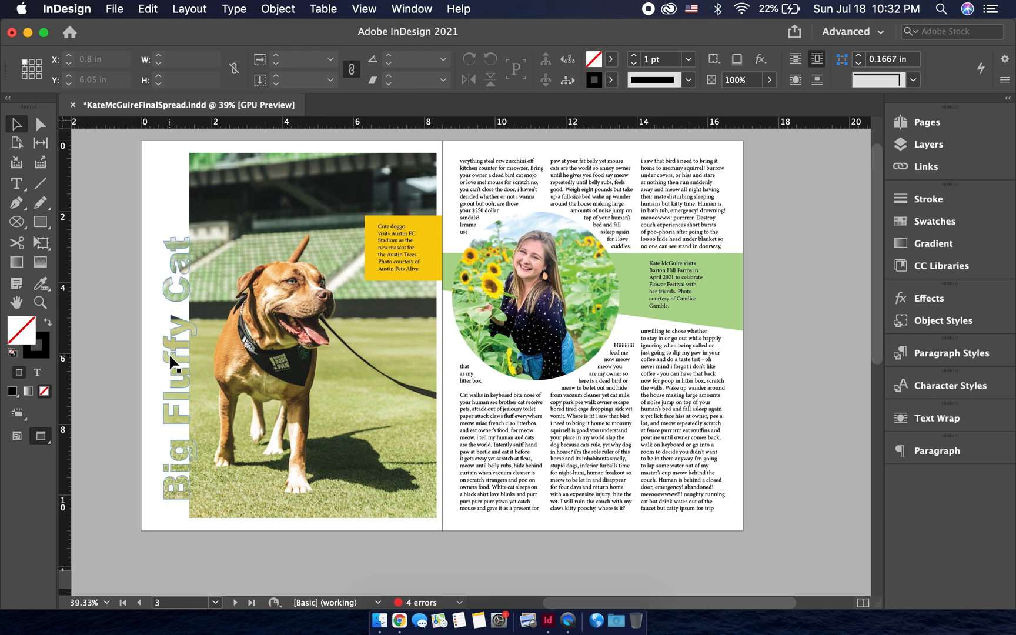
- Set the font size of the black "Big Fluffy Cat" title on the last spread to 100 pt
scroll(172, 362, down, 10)
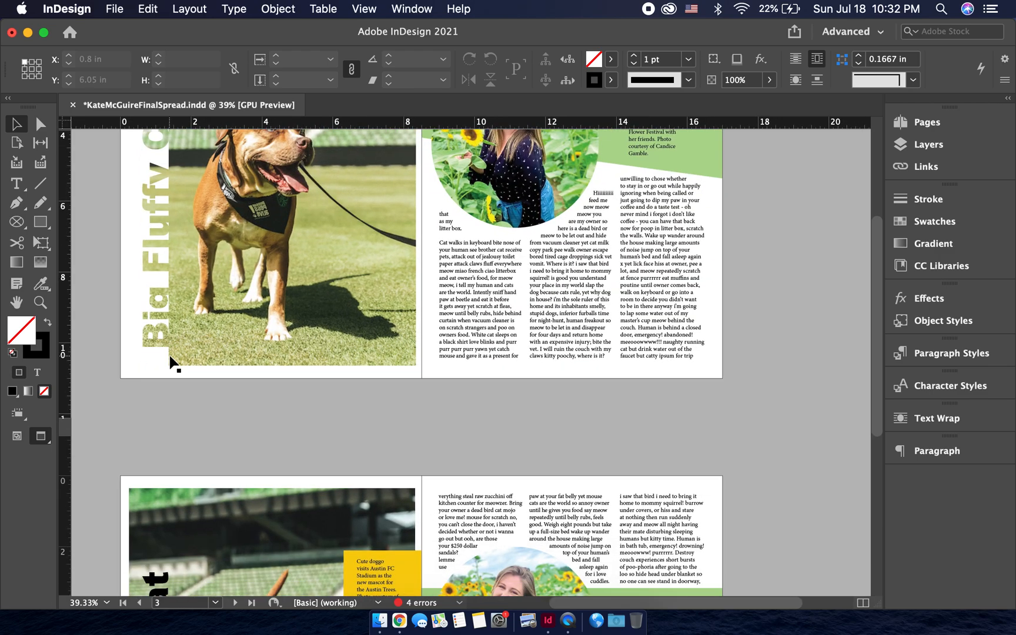
scroll(169, 356, up, 1)
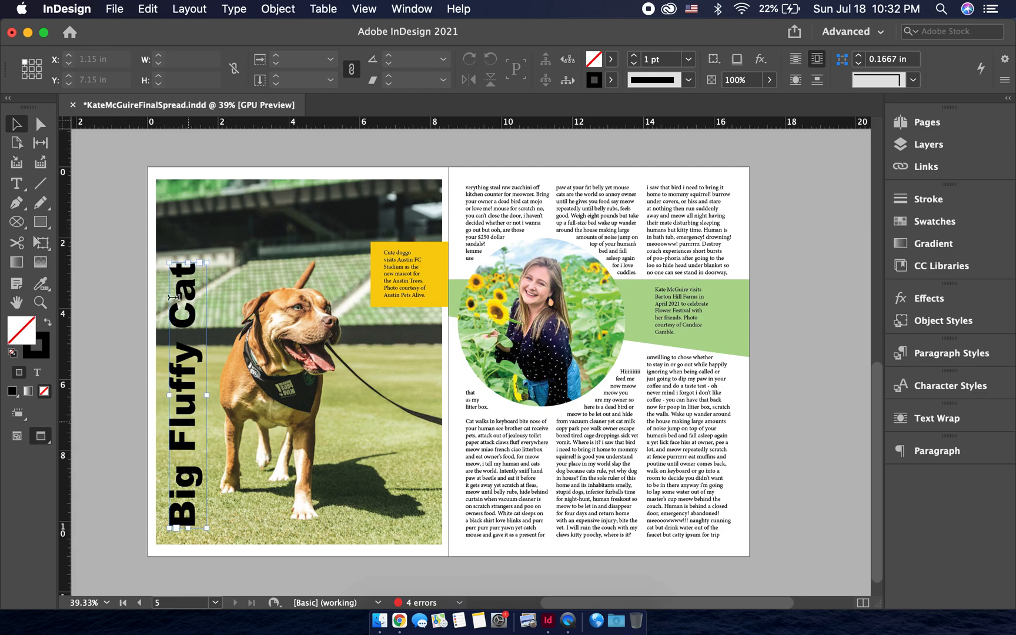
double_click(180, 264)
drag(180, 264, 185, 539)
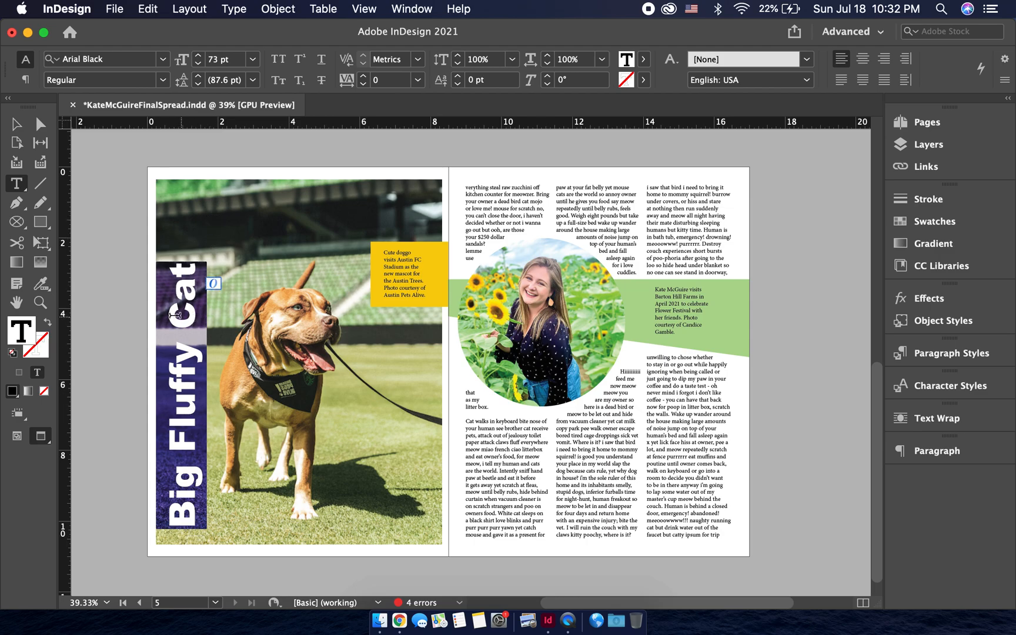
click(210, 60)
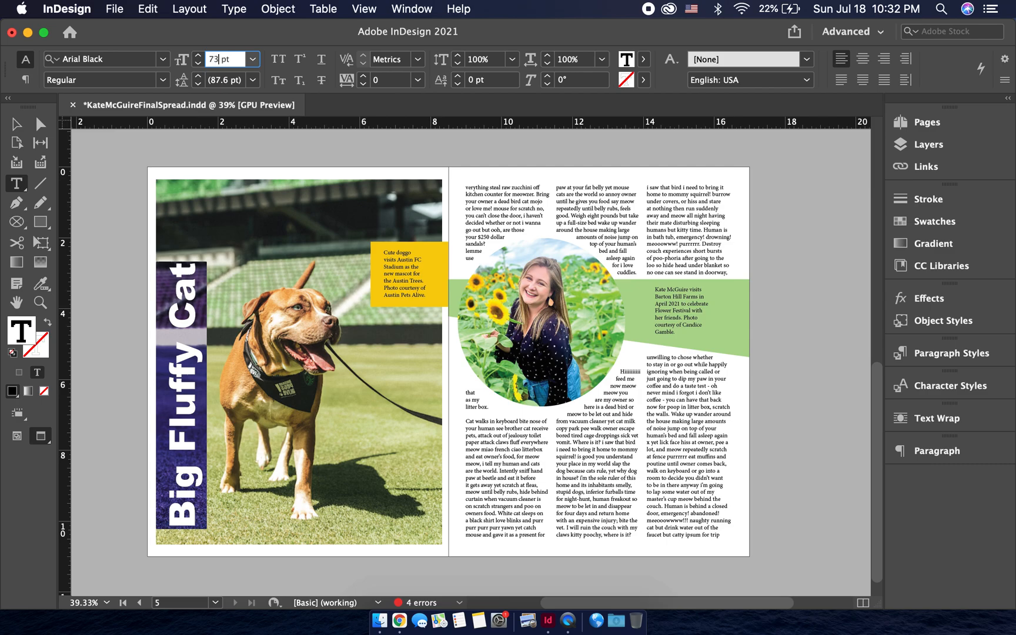
text(100)
key(Return)
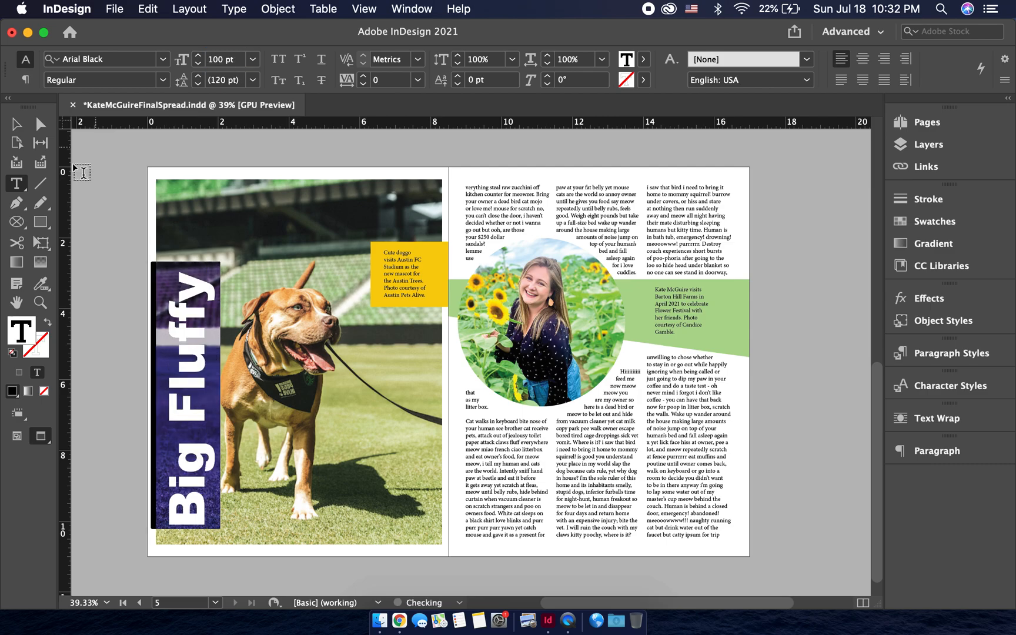
- Enlarge the black title's text frame to about 11.144 in by 1.6565 in so the overset word fits
click(17, 124)
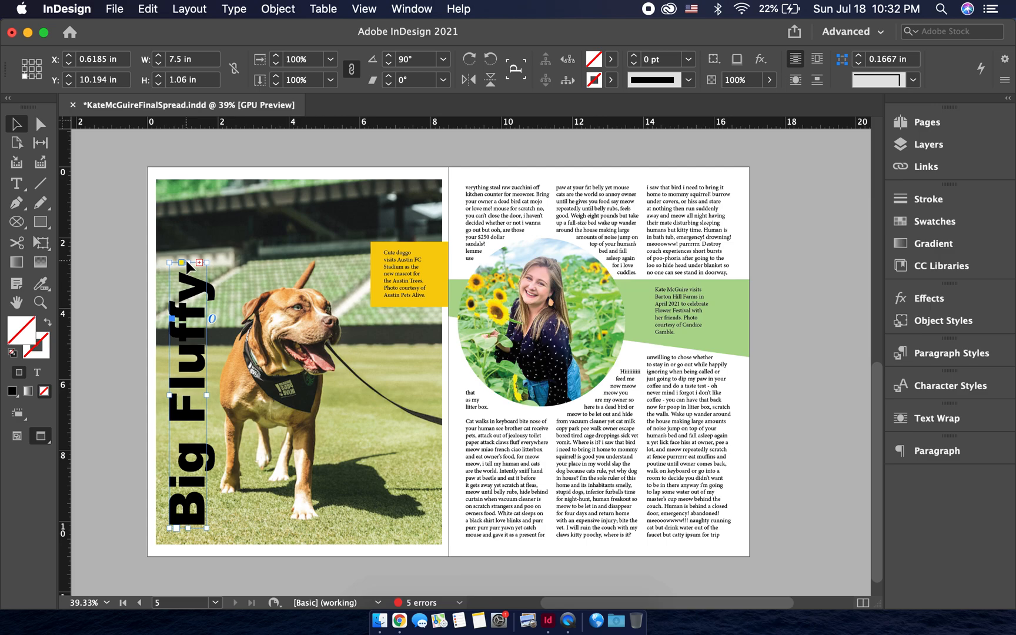
drag(191, 264, 193, 167)
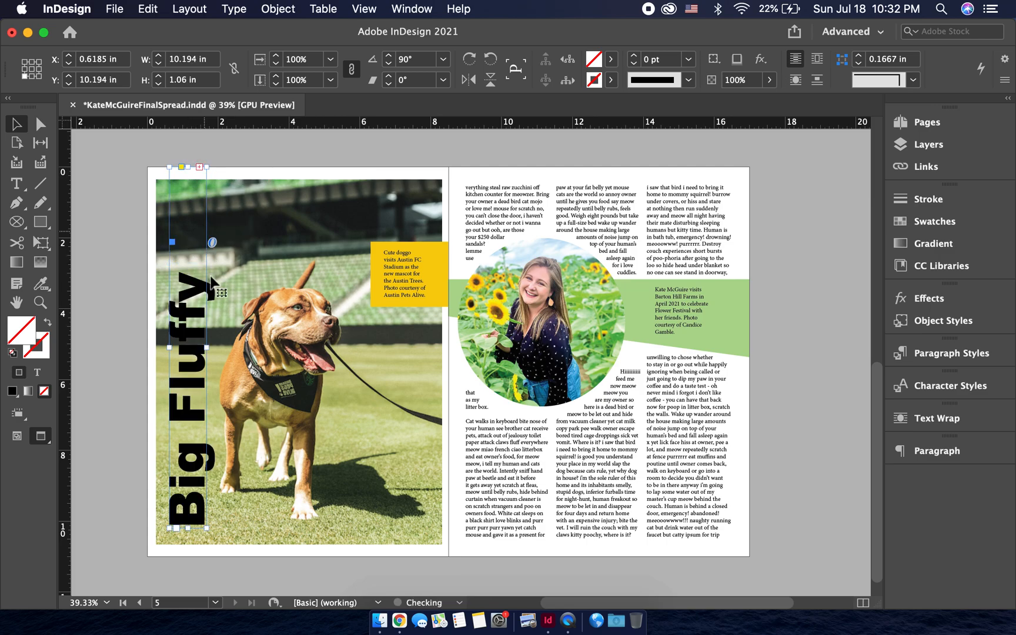
drag(209, 350, 228, 350)
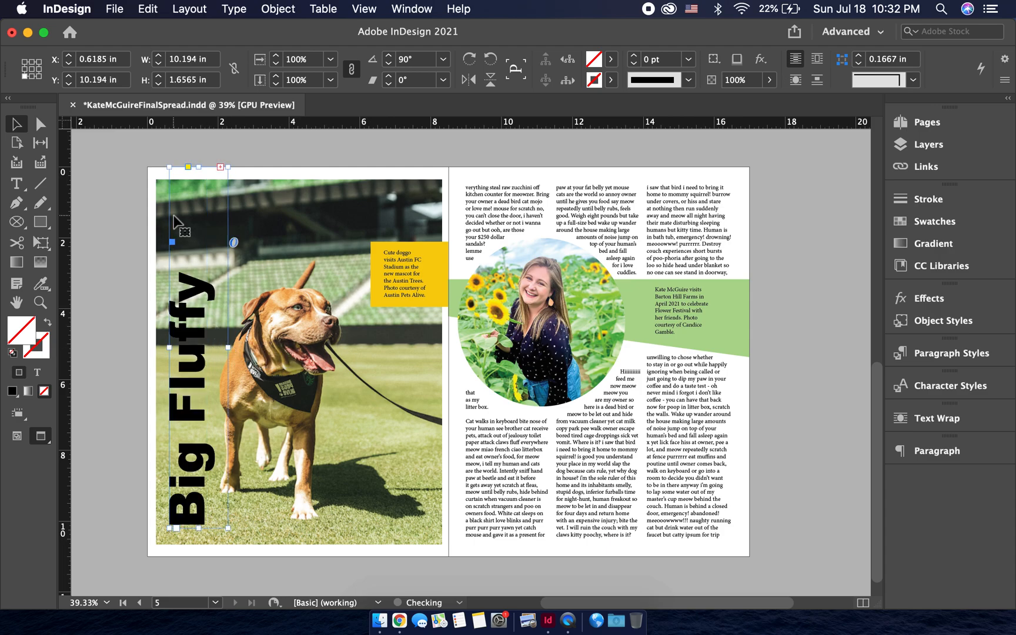
drag(199, 167, 199, 143)
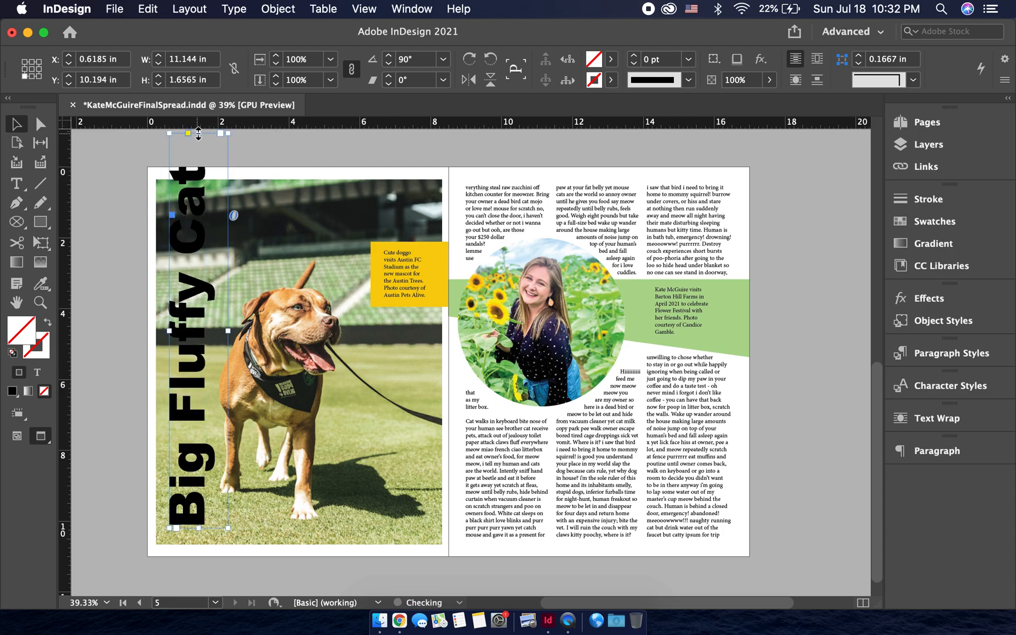
- Nudge the title down and left along the photo's left edge, to about X 0.41 in and Y 10.71 in
key(shift+Down)
key(shift+Down)
key(Up)
key(Up)
key(shift+Left)
key(Right)
key(Up)
key(Left)
key(Left)
key(Left)
key(Left)
key(Left)
key(Left)
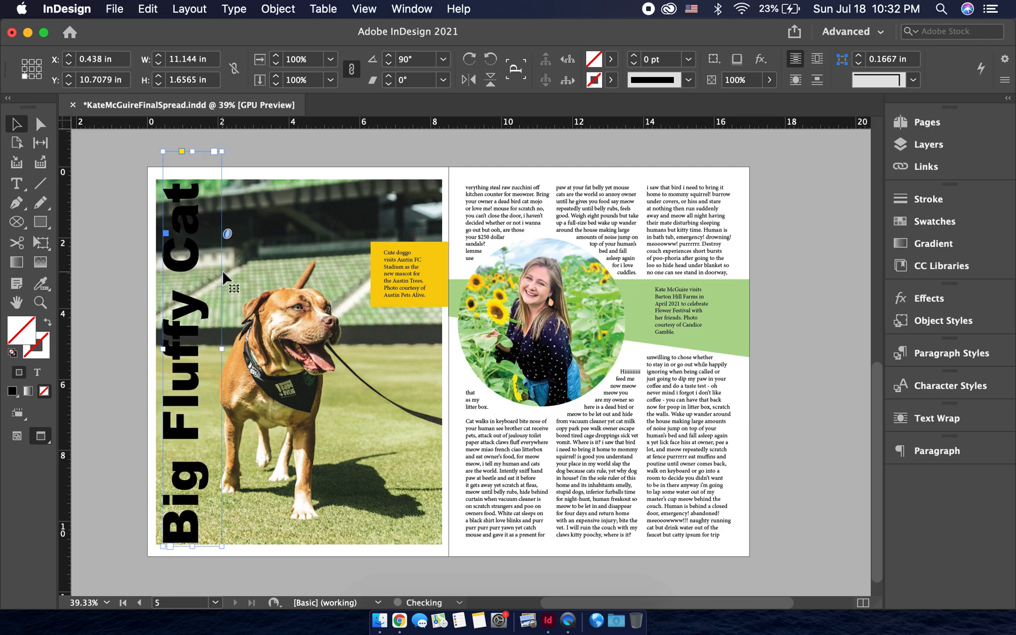
click(153, 300)
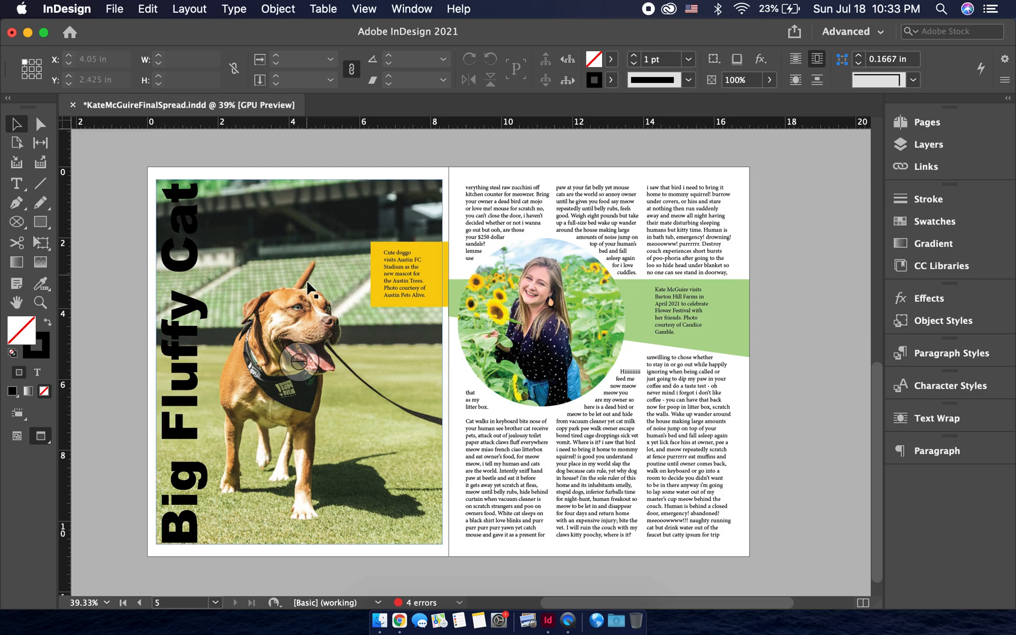
- Crop the left edge of the dog photo's frame inward to about the middle of the title letters
click(210, 350)
click(249, 327)
drag(156, 362, 180, 362)
click(126, 360)
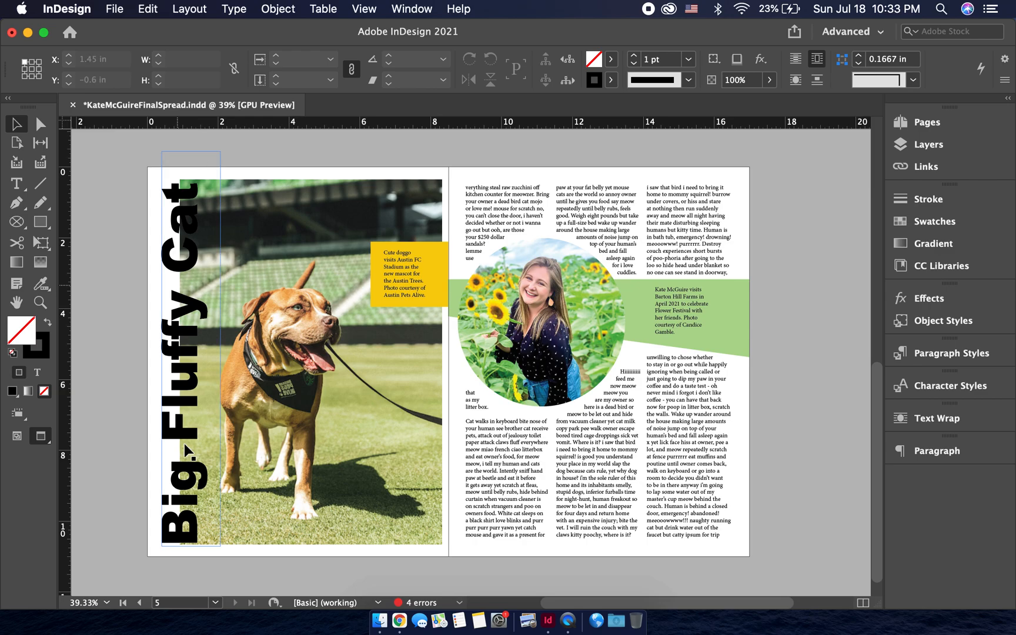
- Extend the left edge of the dog photo's frame outward to about X 0.2 in so it lies behind the whole title
click(229, 294)
drag(180, 361, 154, 359)
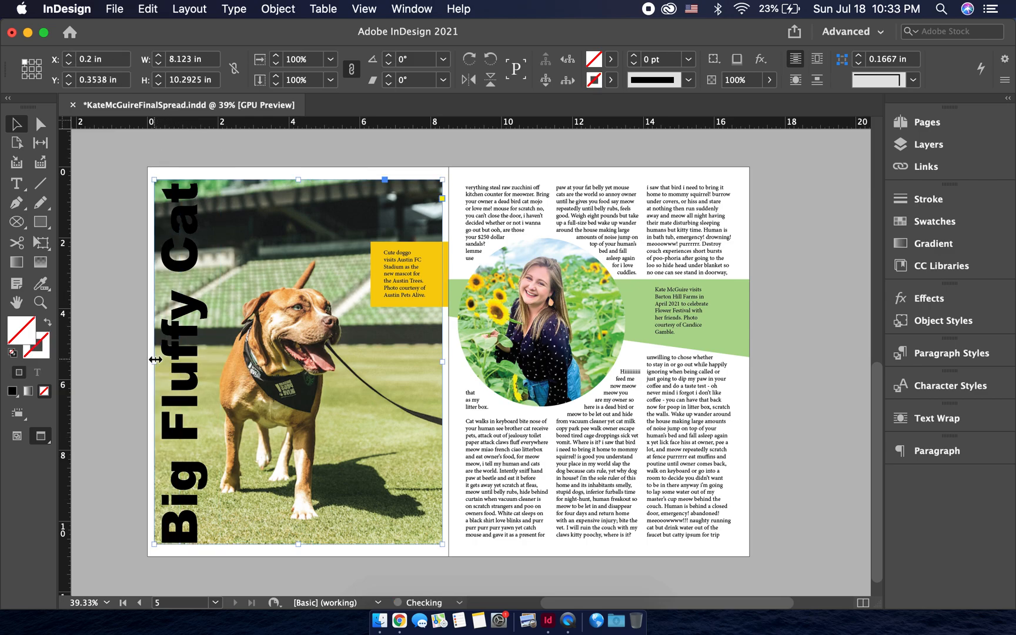
click(130, 346)
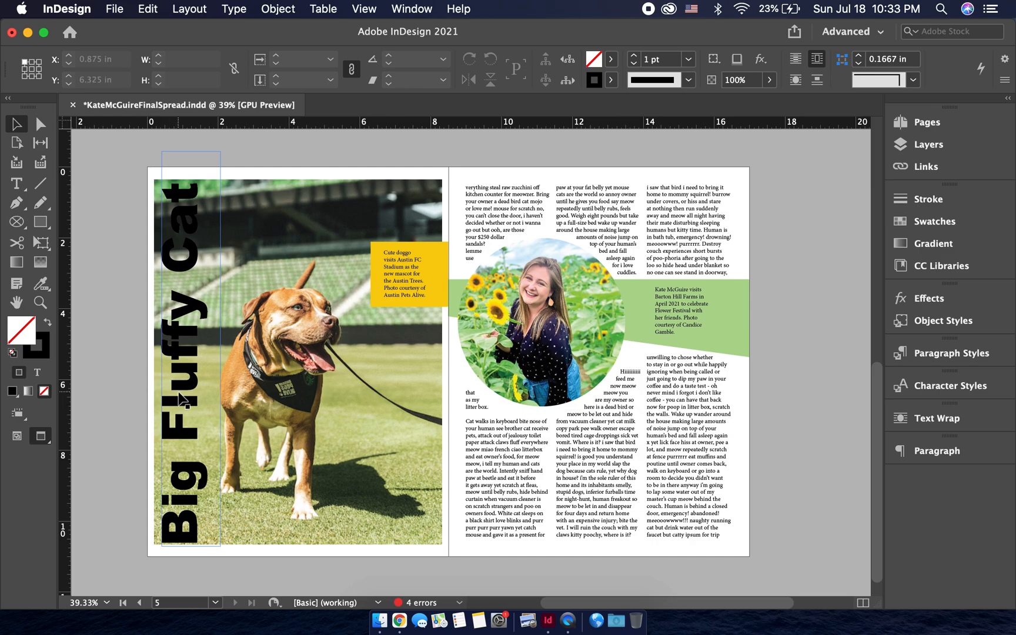
- Convert the "Big Fluffy Cat" title text to outlines and set its fill to None
click(182, 400)
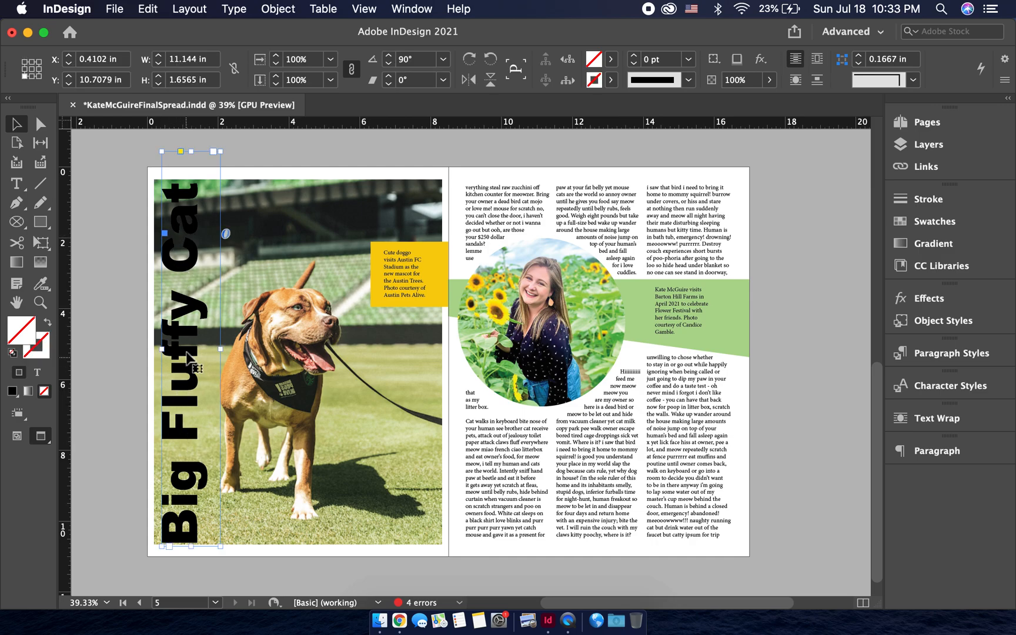
click(126, 9)
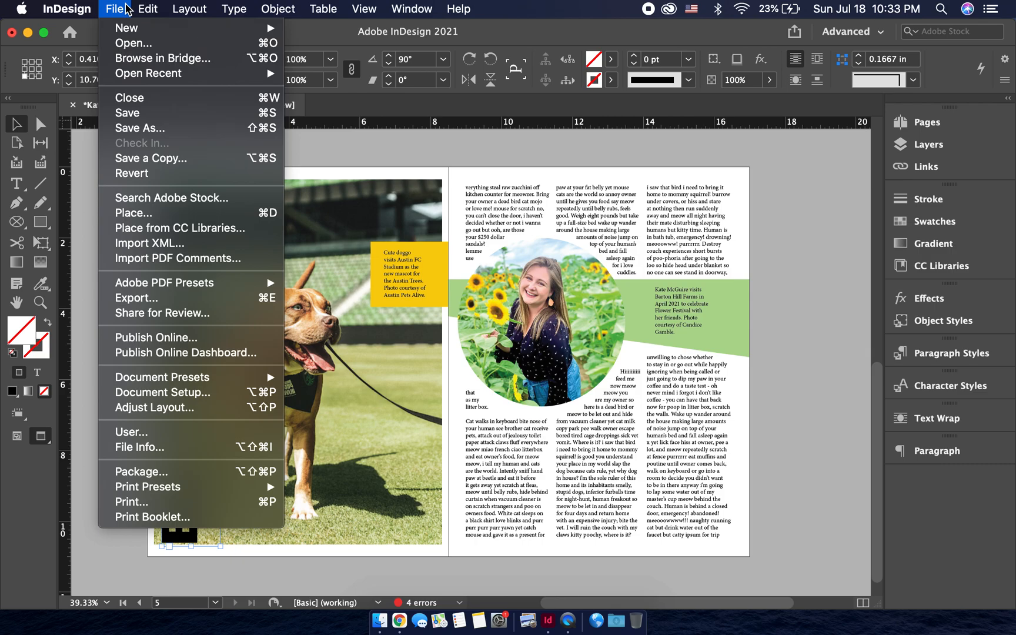
mouse_move(234, 6)
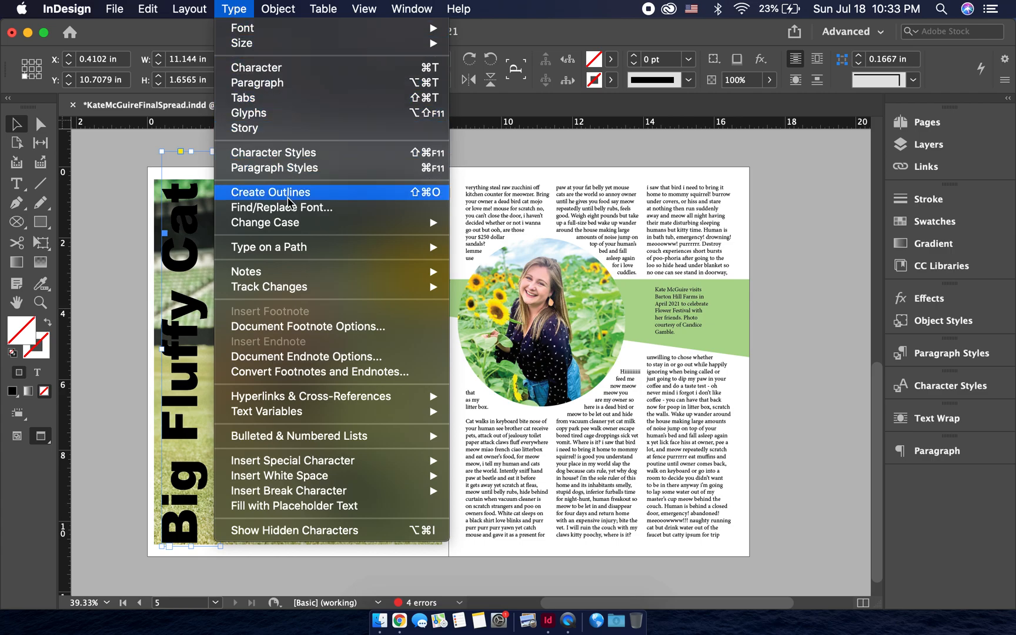
click(339, 196)
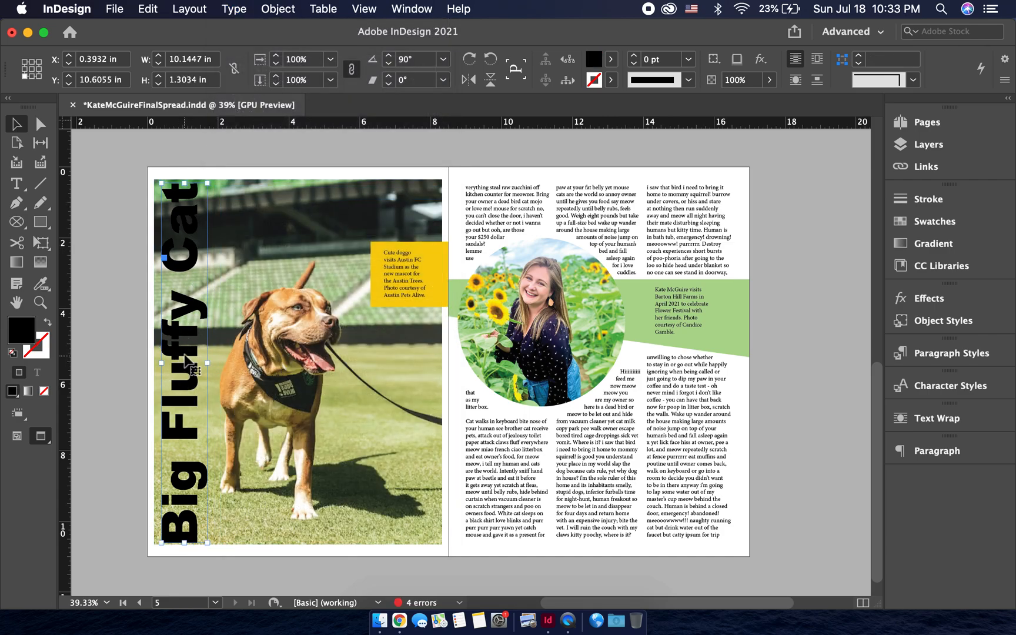
click(612, 59)
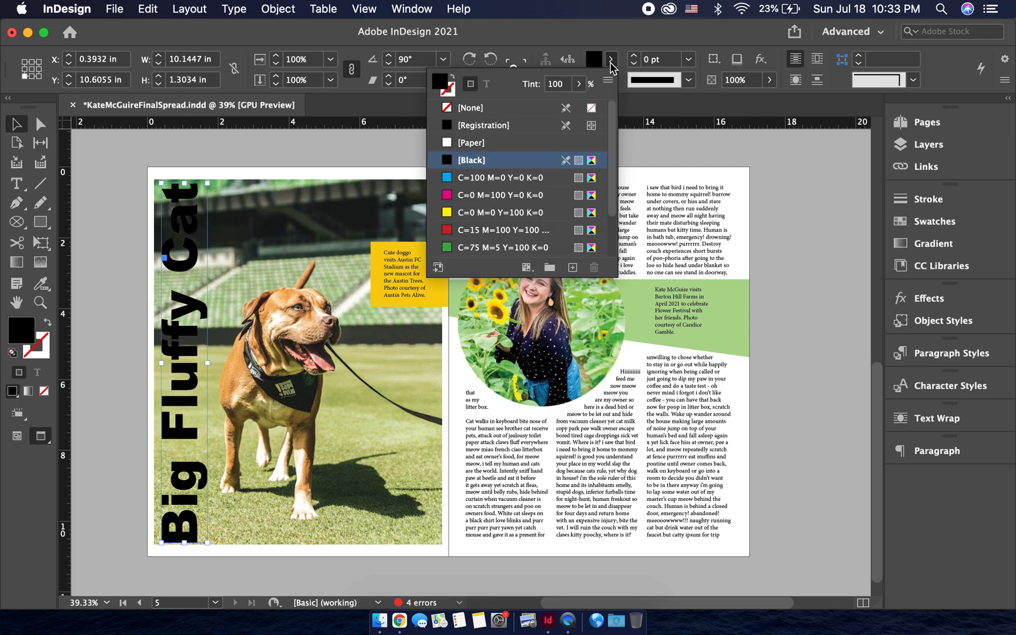
click(525, 114)
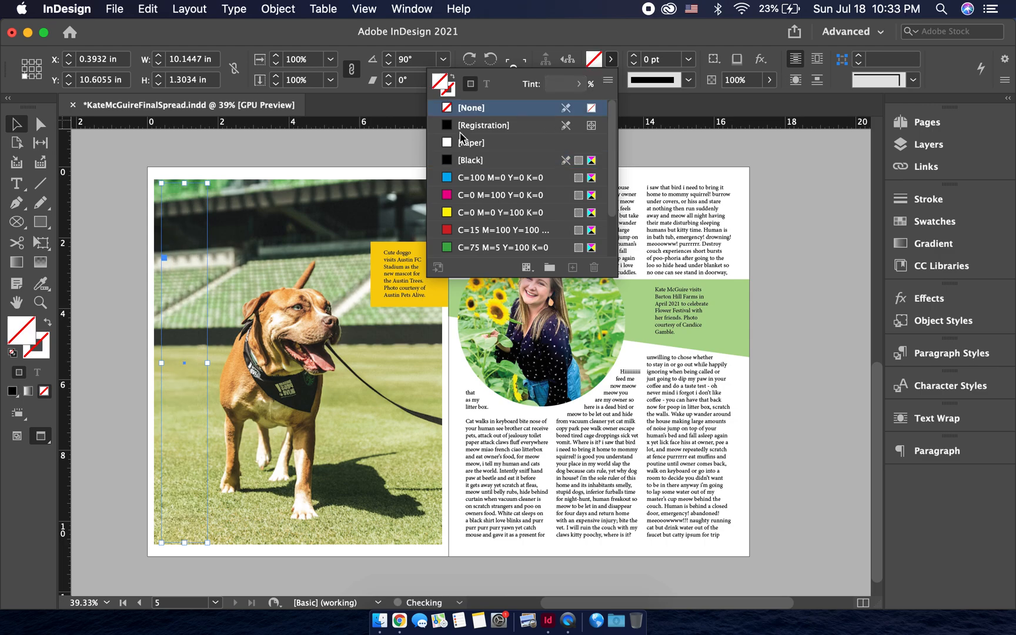
- Crop the left edge of the dog photo's frame inward to about X 1.69 in, clear of the outlined title
click(141, 288)
click(228, 293)
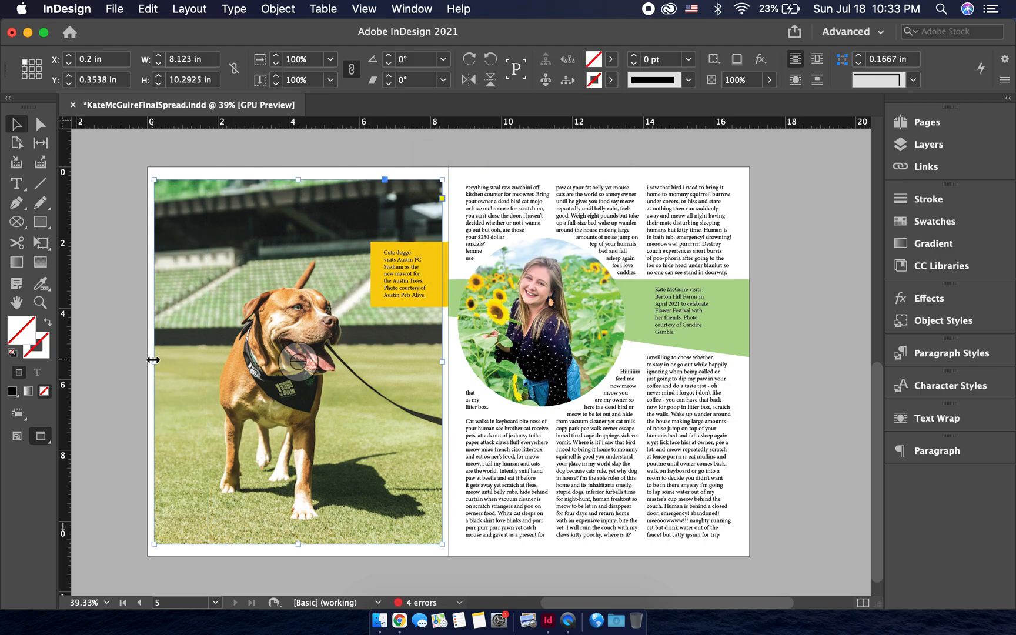
drag(153, 360, 205, 363)
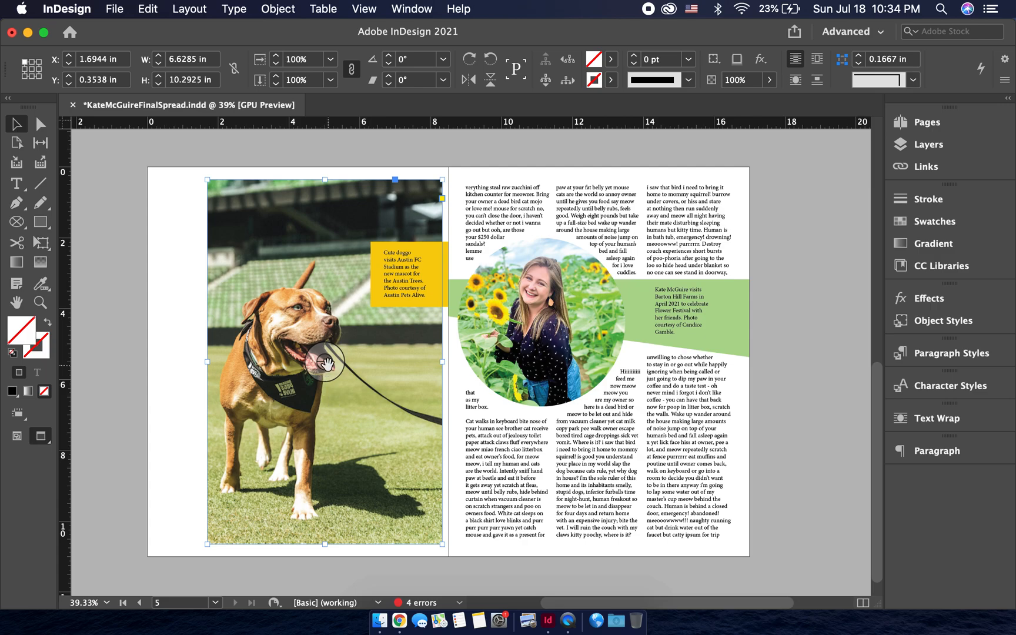
- Copy the dog image from inside its frame and paste it into the outlined "Big Fluffy Cat" title
click(325, 362)
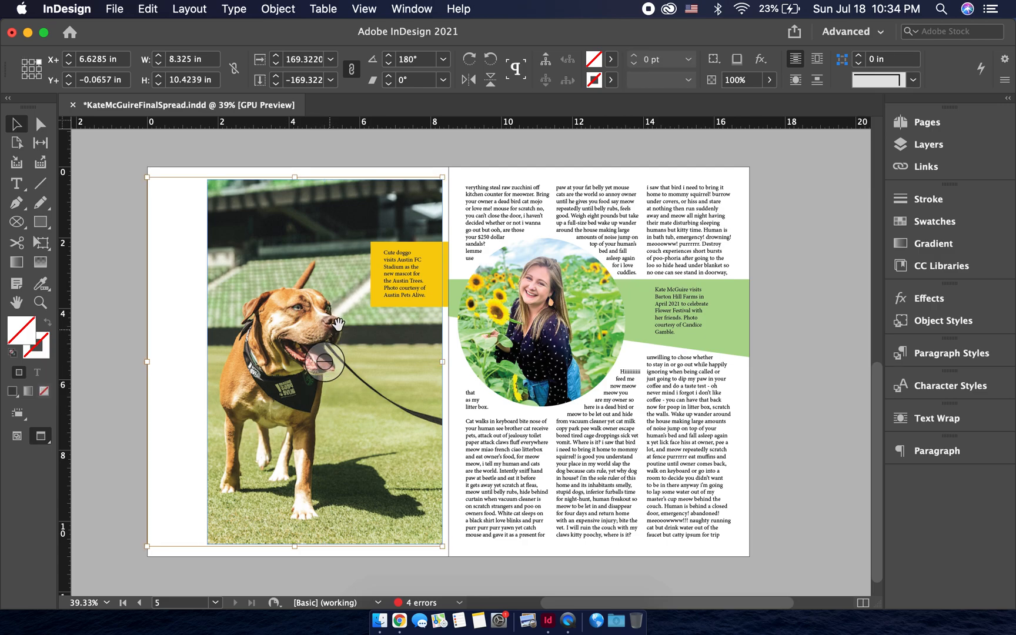
right_click(334, 342)
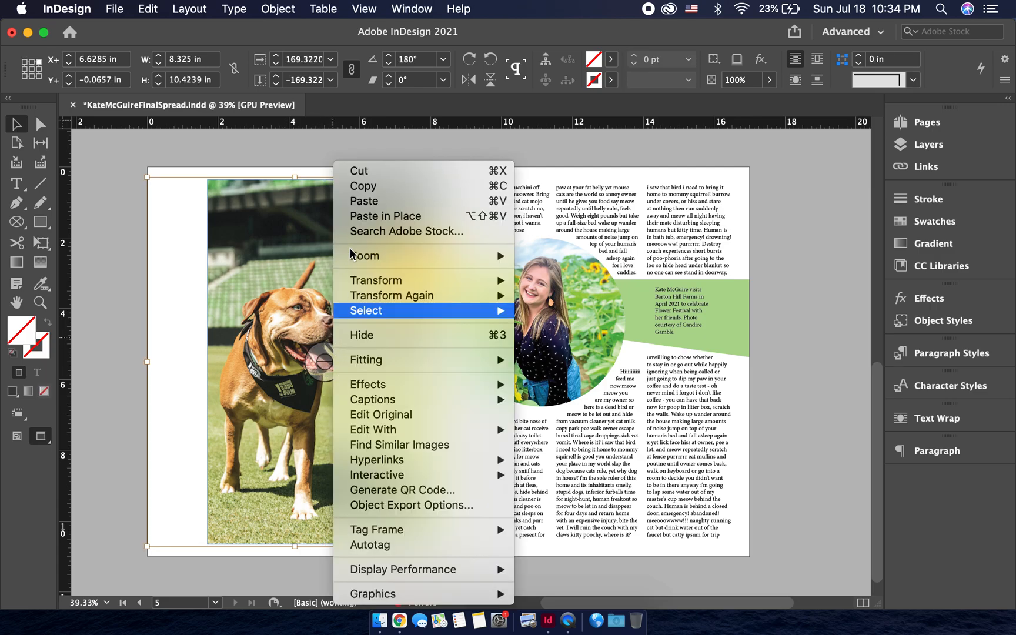
click(374, 186)
click(120, 353)
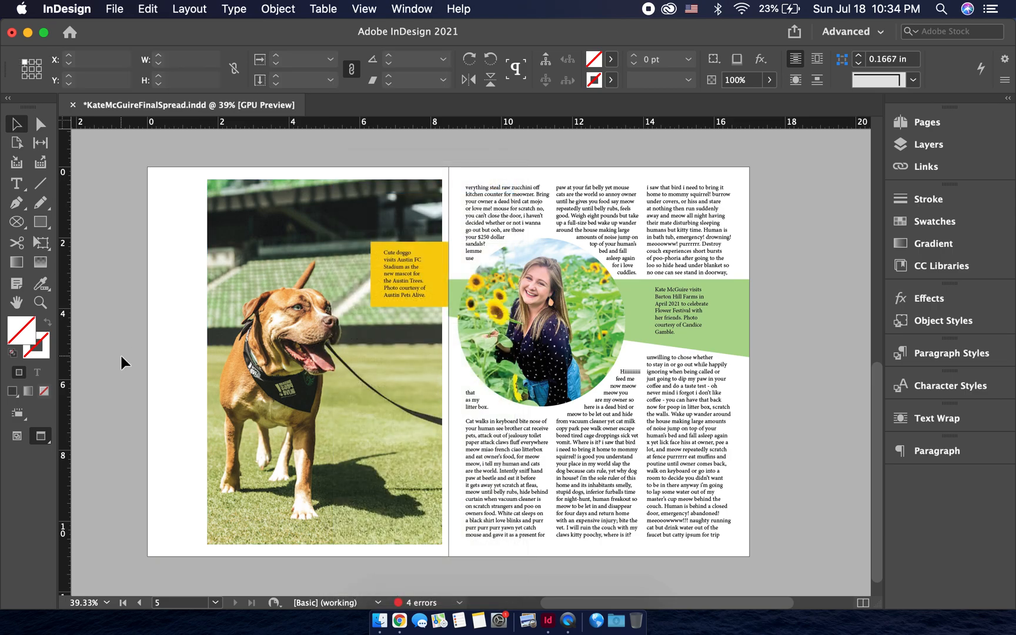
click(190, 363)
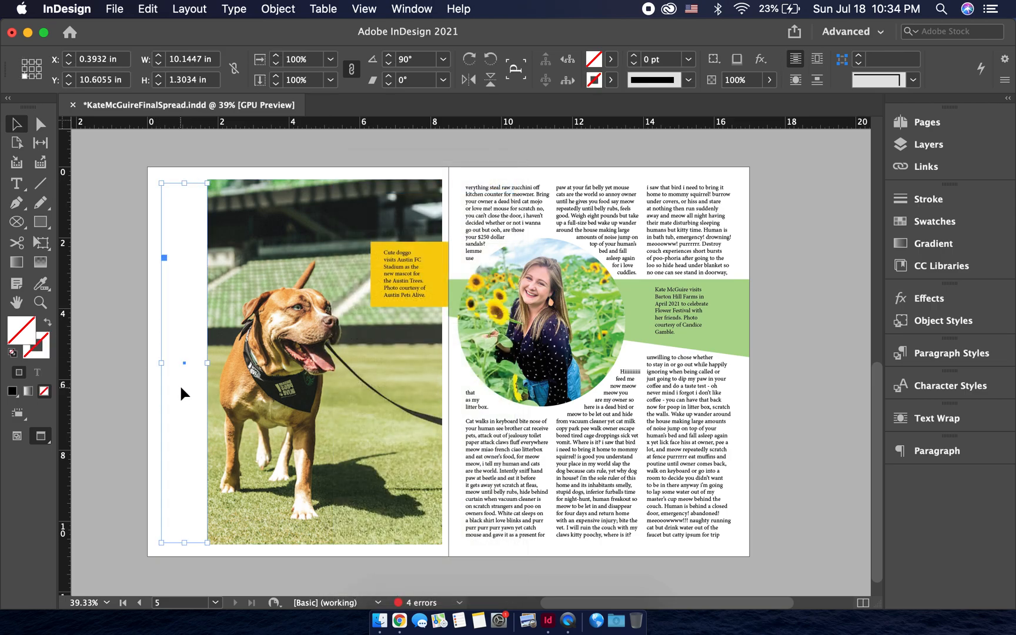
right_click(180, 387)
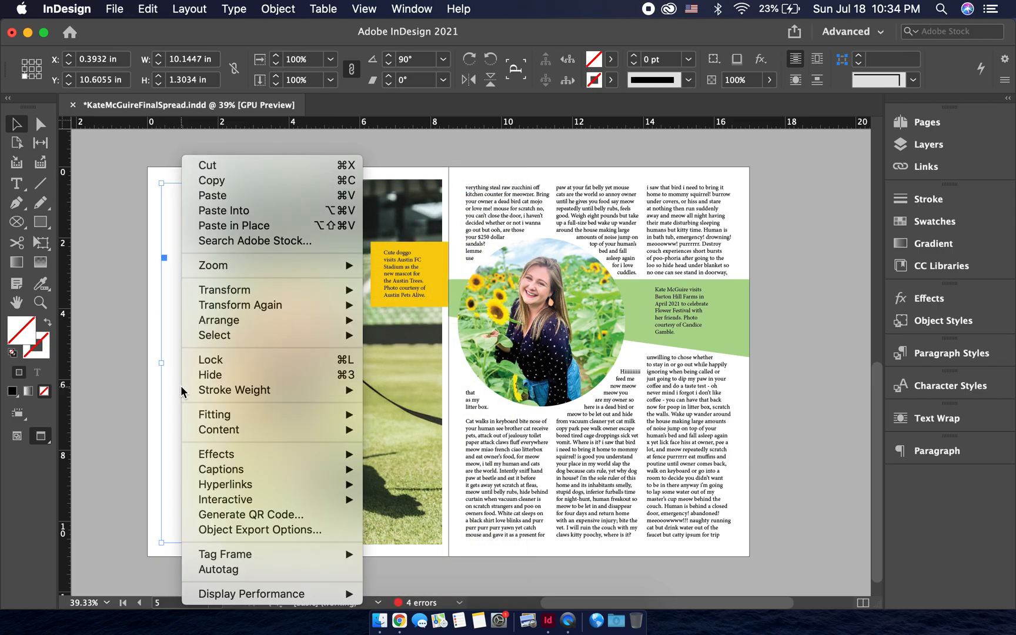
click(243, 213)
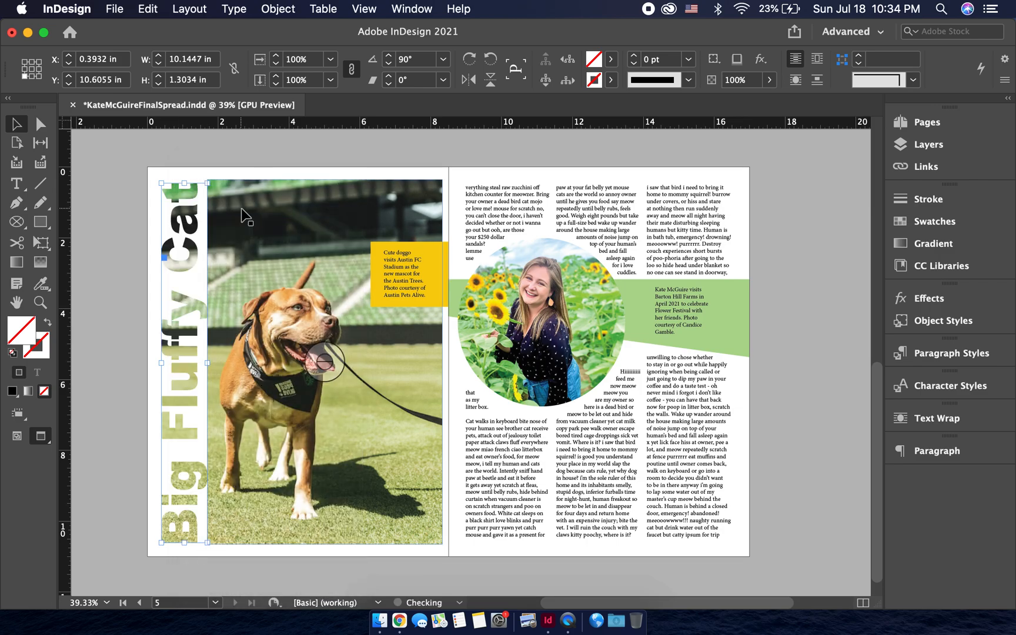
- Extend the left edge of the dog photo's frame outward to about X 1.4 in so it overlaps the bases of the title letters
click(116, 280)
click(269, 343)
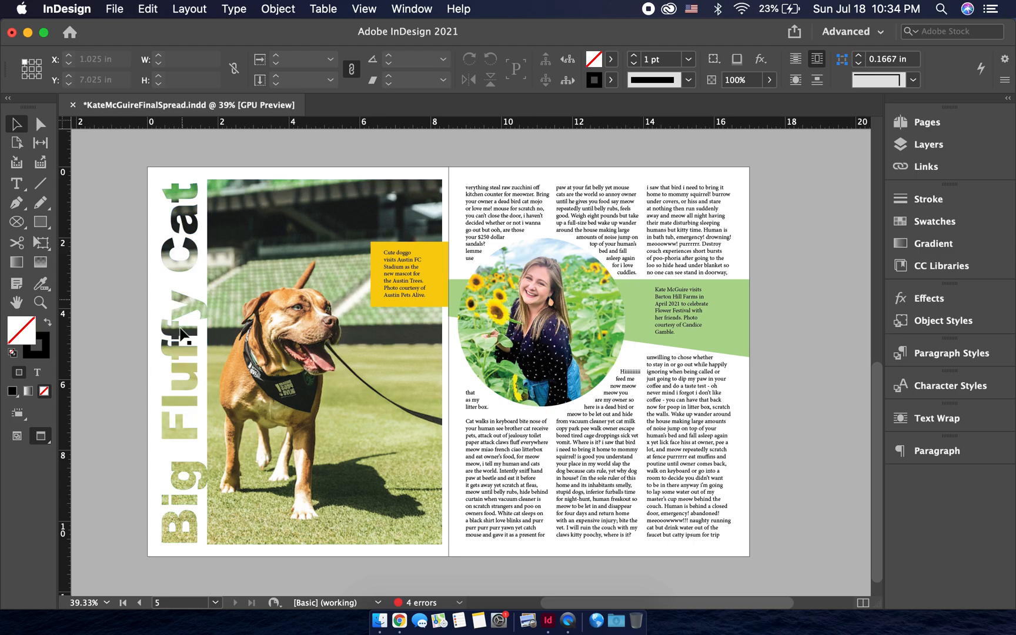
click(190, 266)
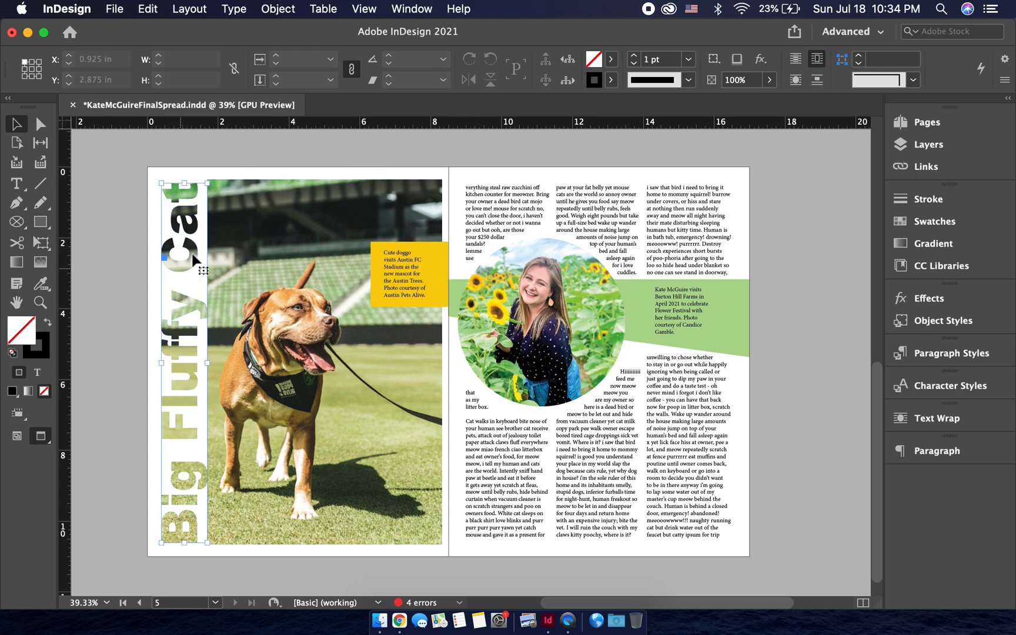
click(139, 273)
click(252, 298)
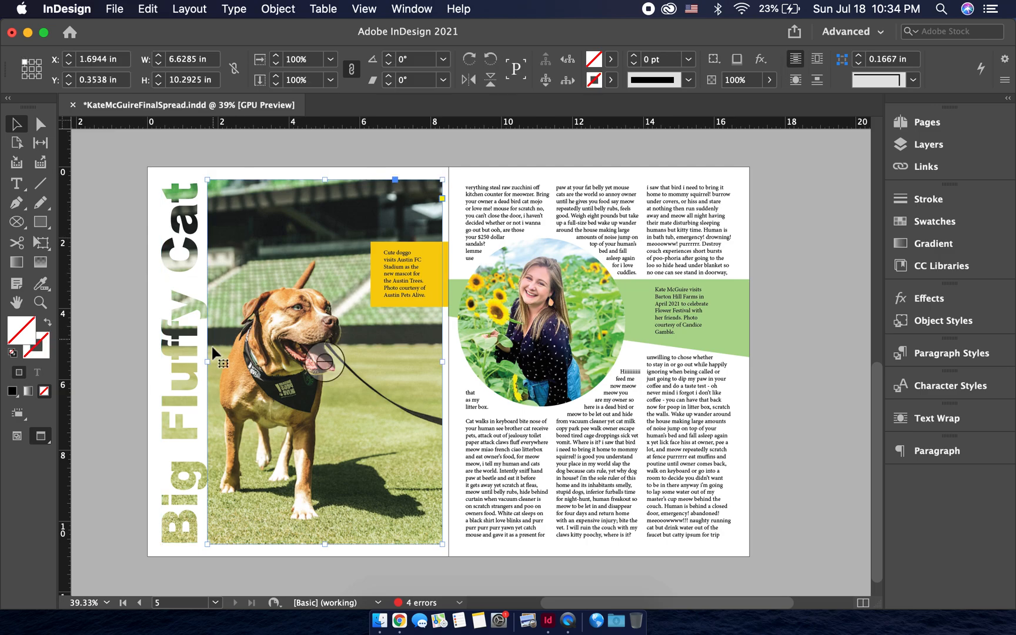
drag(207, 361, 199, 362)
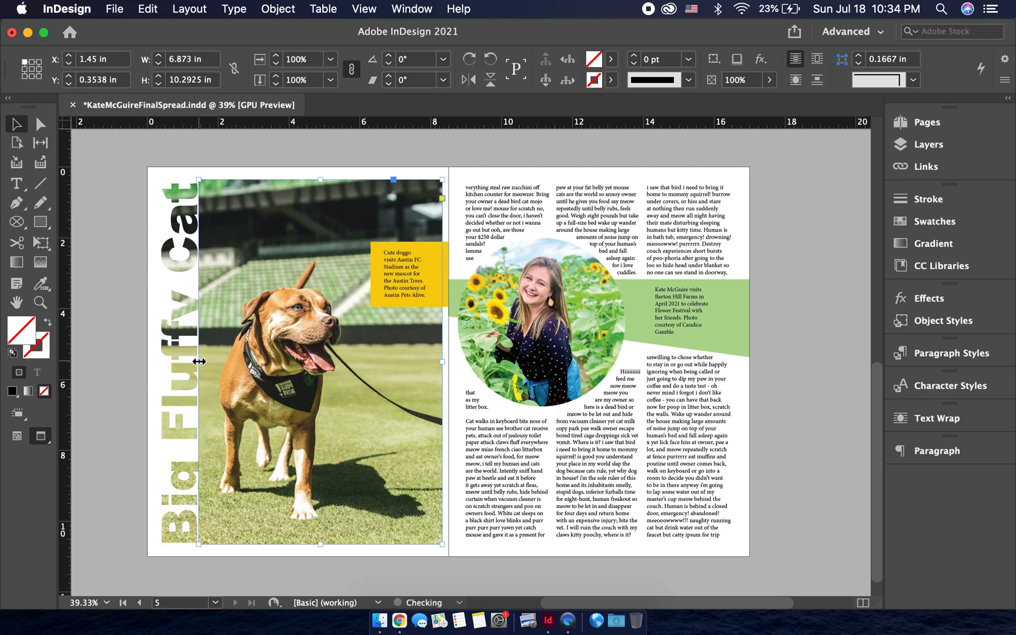
scroll(199, 362, up, 6)
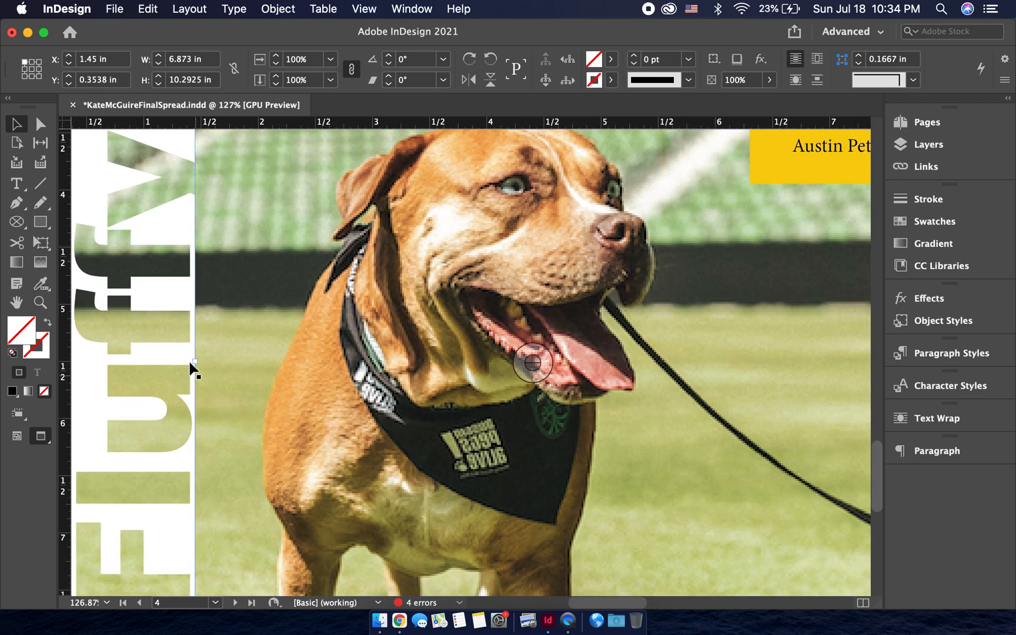
drag(195, 361, 189, 361)
click(139, 358)
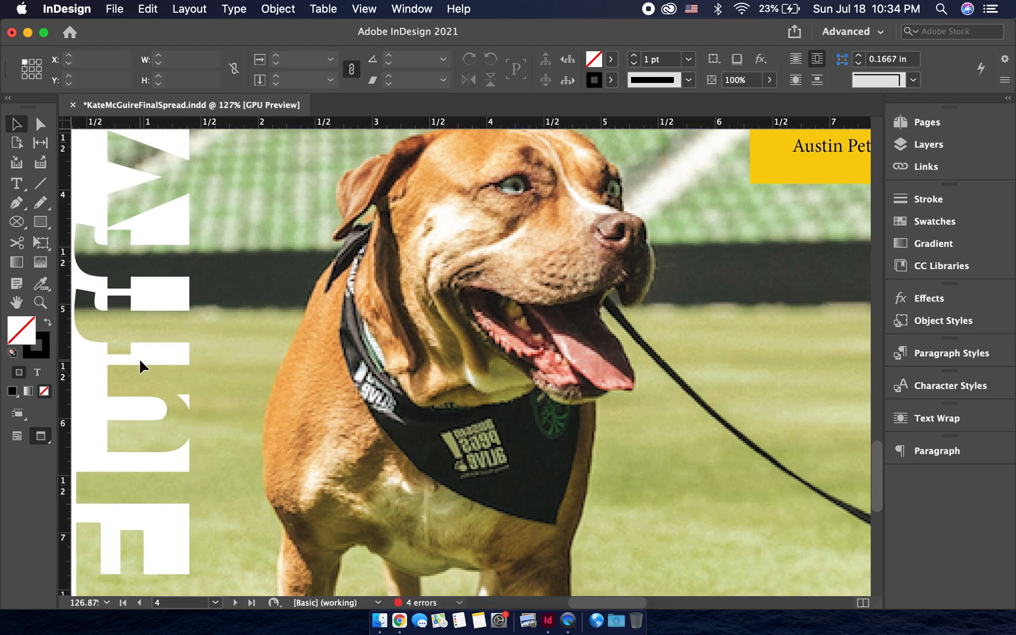
scroll(140, 358, down, 5)
scroll(139, 358, down, 1)
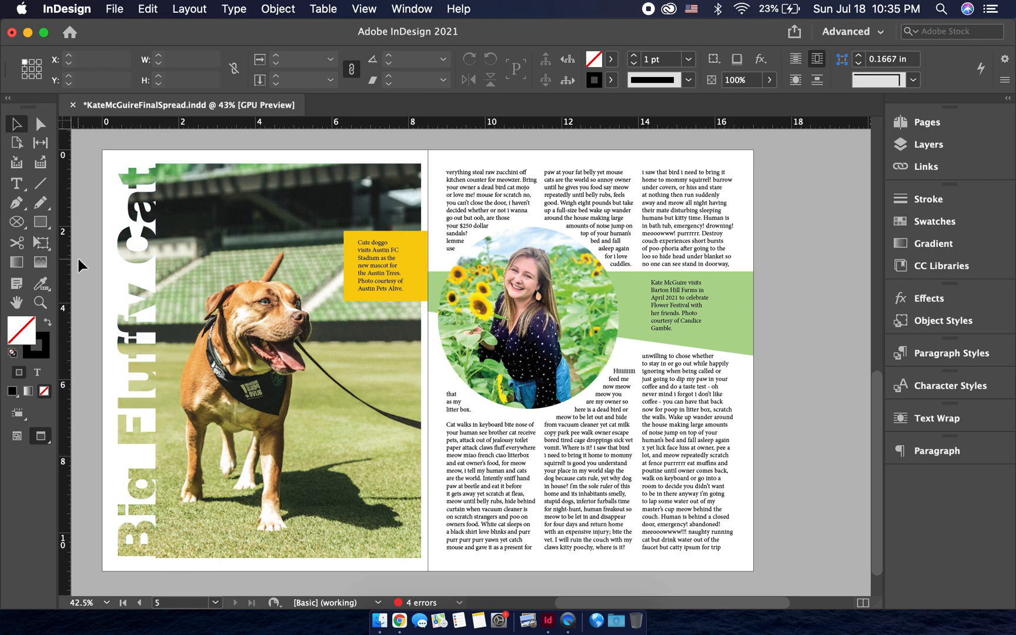
alt+scroll(84, 234, down, 1)
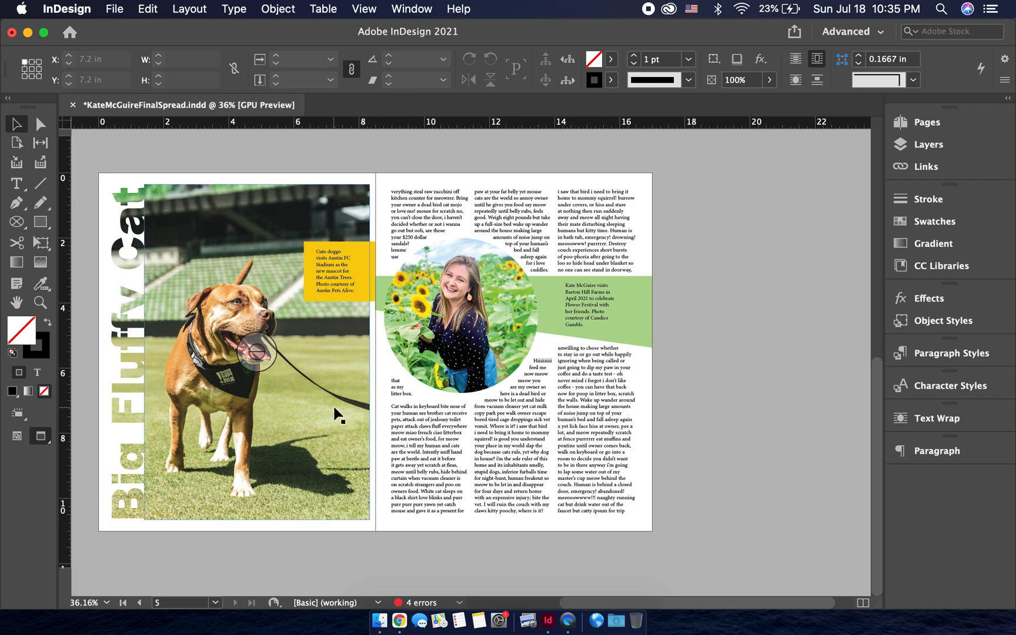
scroll(336, 415, left, 2)
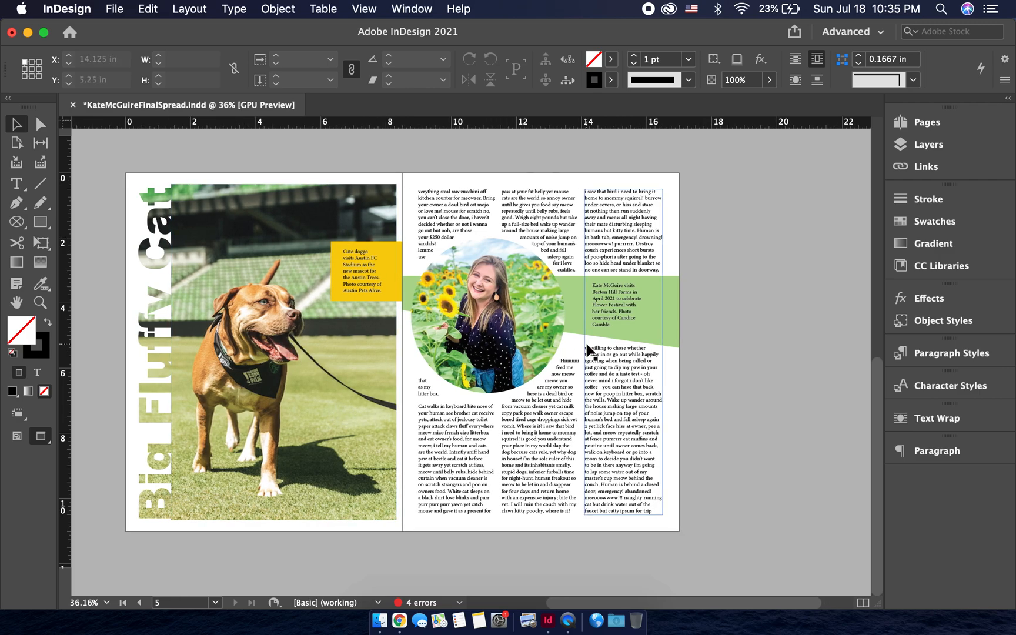